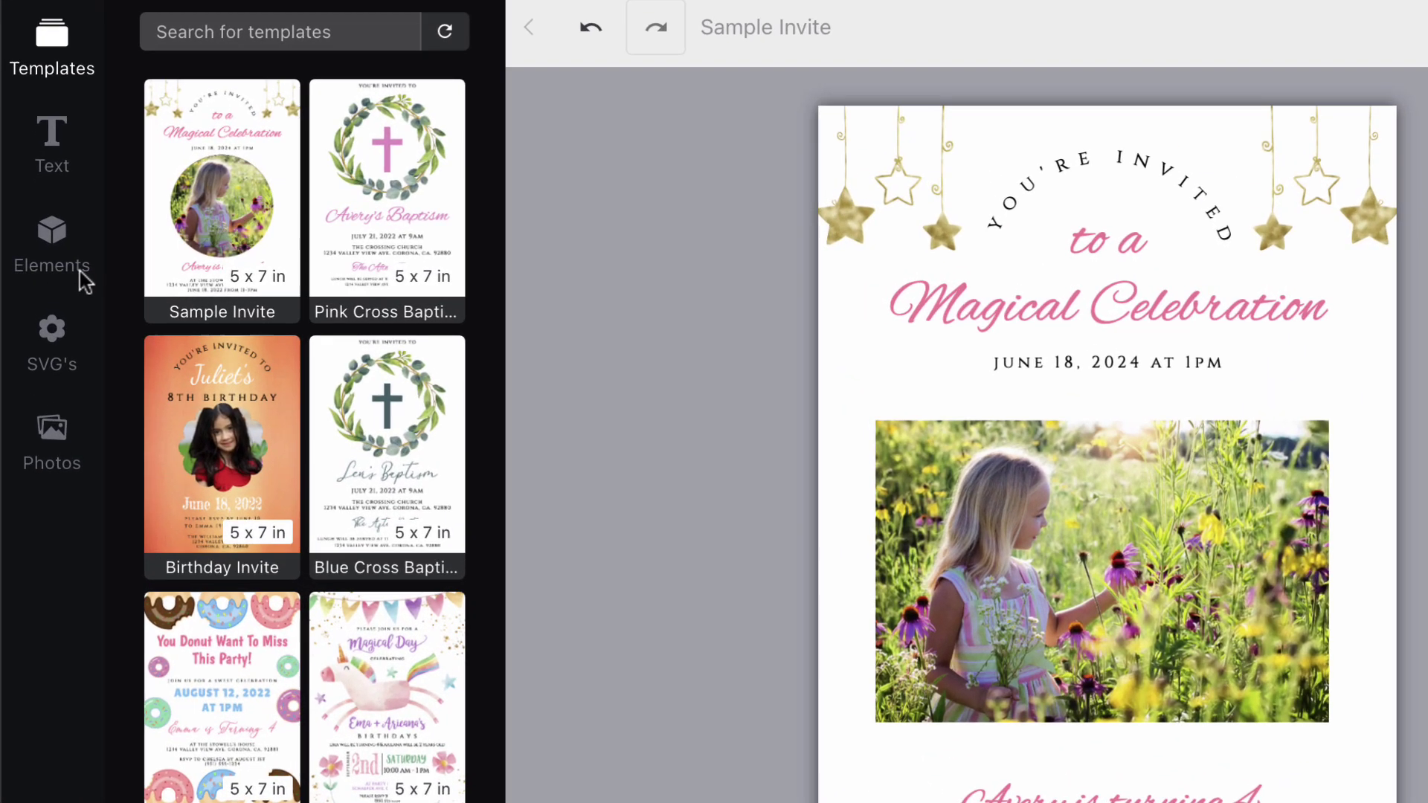
# Choose Joleen.jpeg from the Kids folder as the photo to upload
pyautogui.click(56, 275)
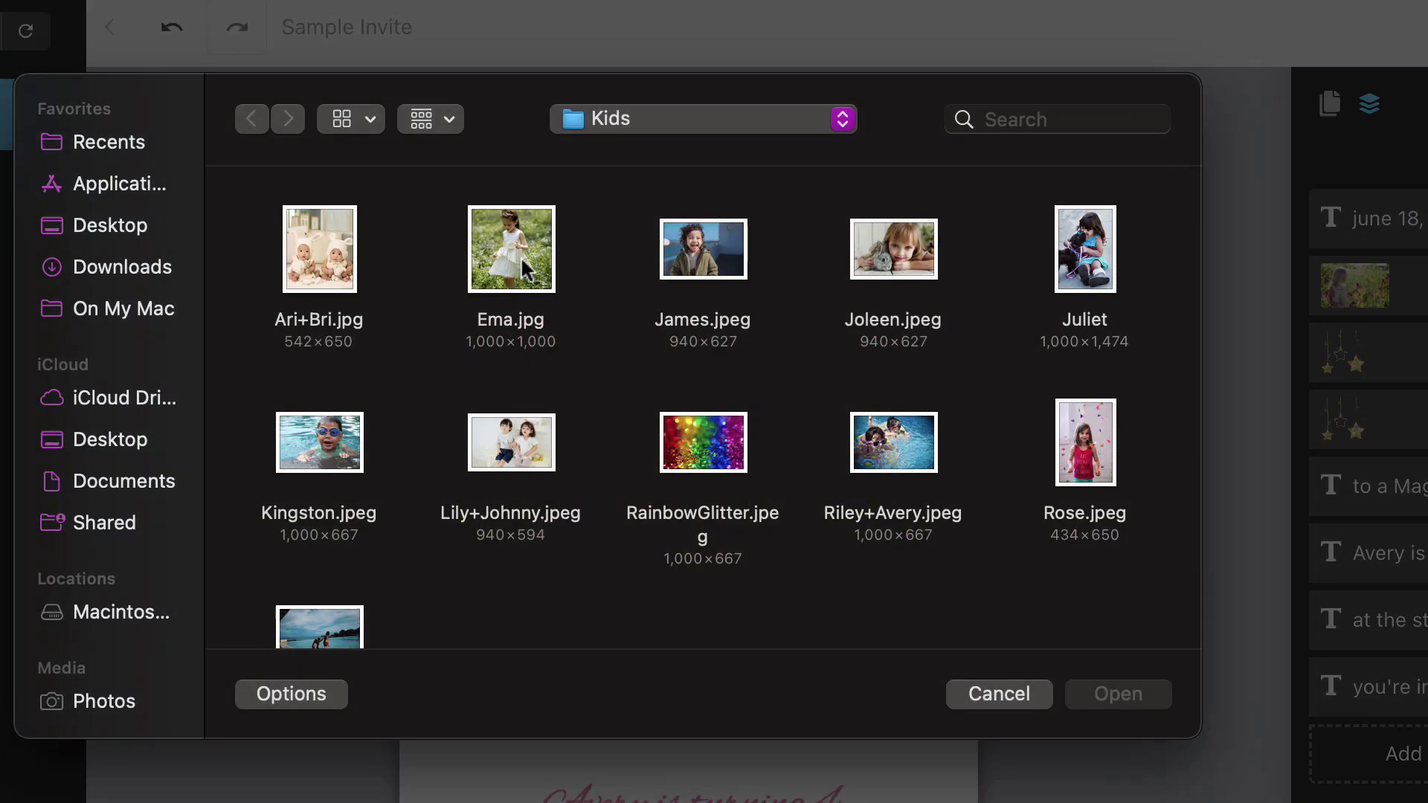
pyautogui.click(907, 269)
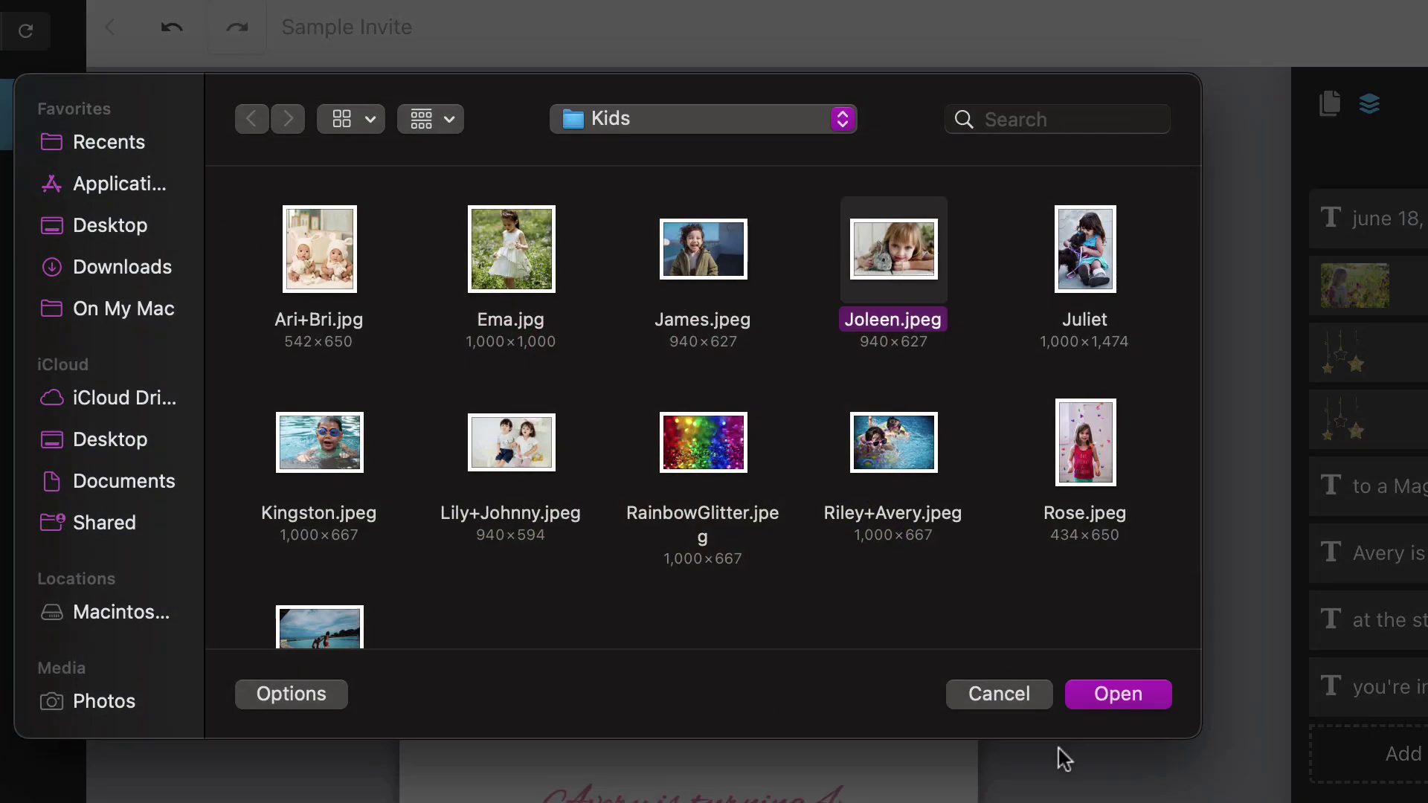
pyautogui.click(1117, 694)
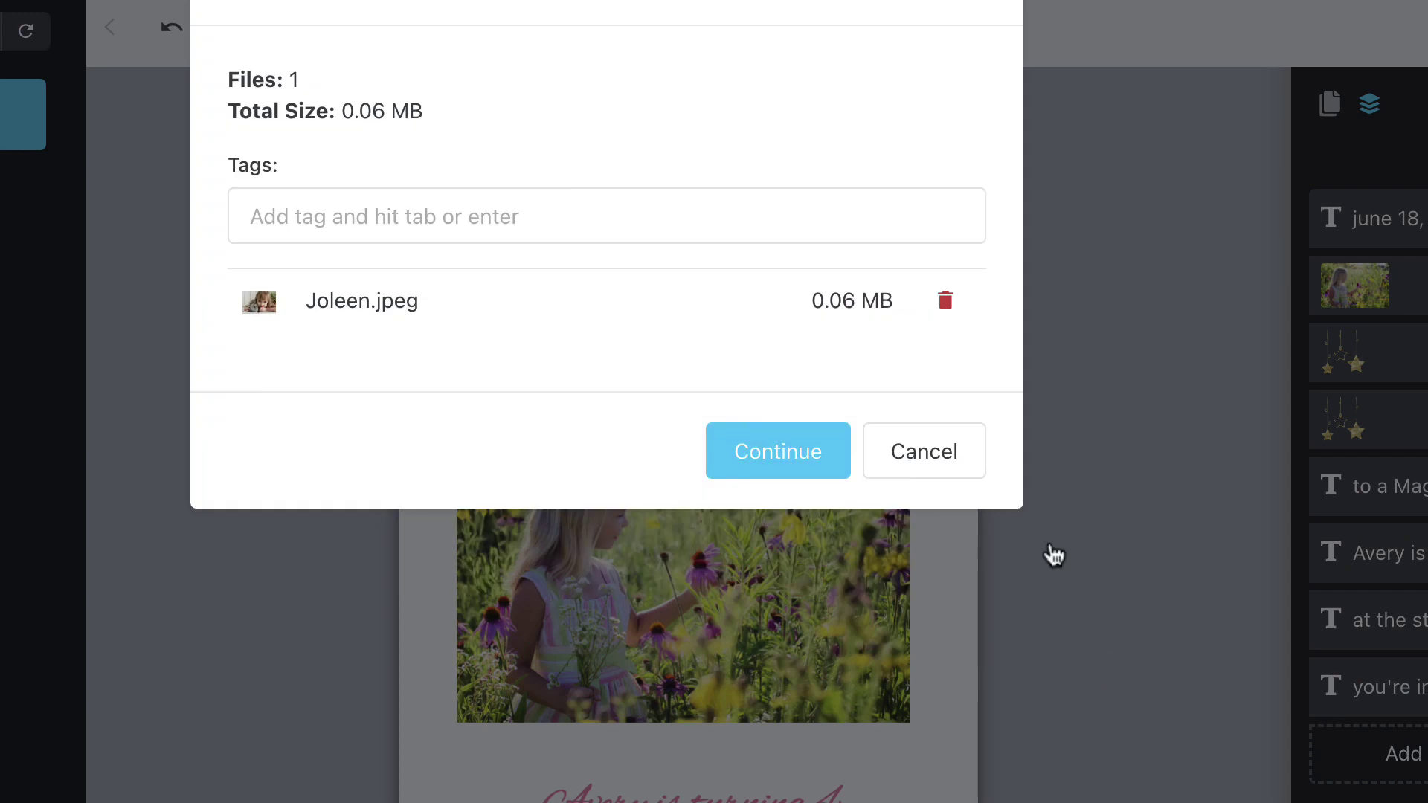
# Tag the upload 'kid' and finish uploading Joleen.jpeg to the elements library
pyautogui.click(746, 239)
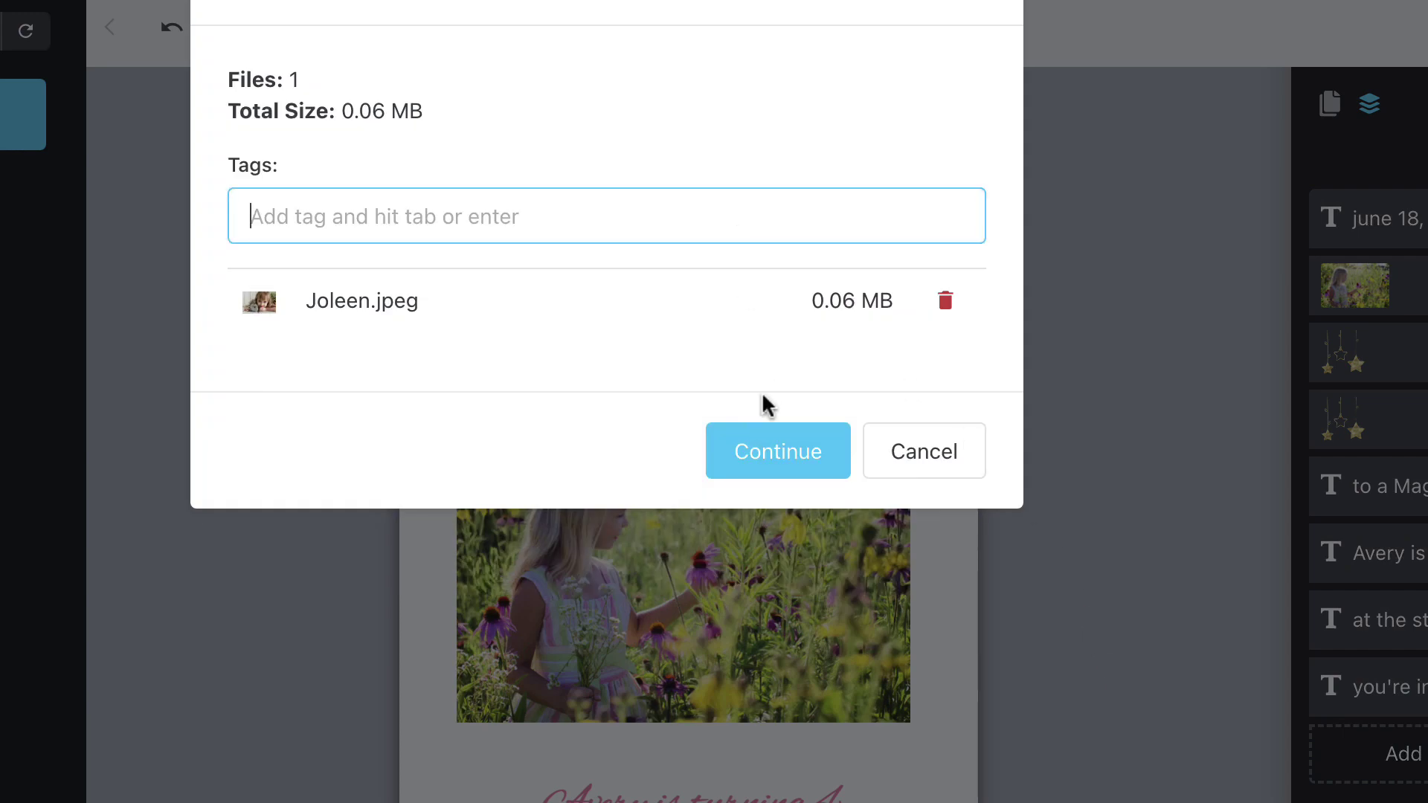
pyautogui.write('kid')
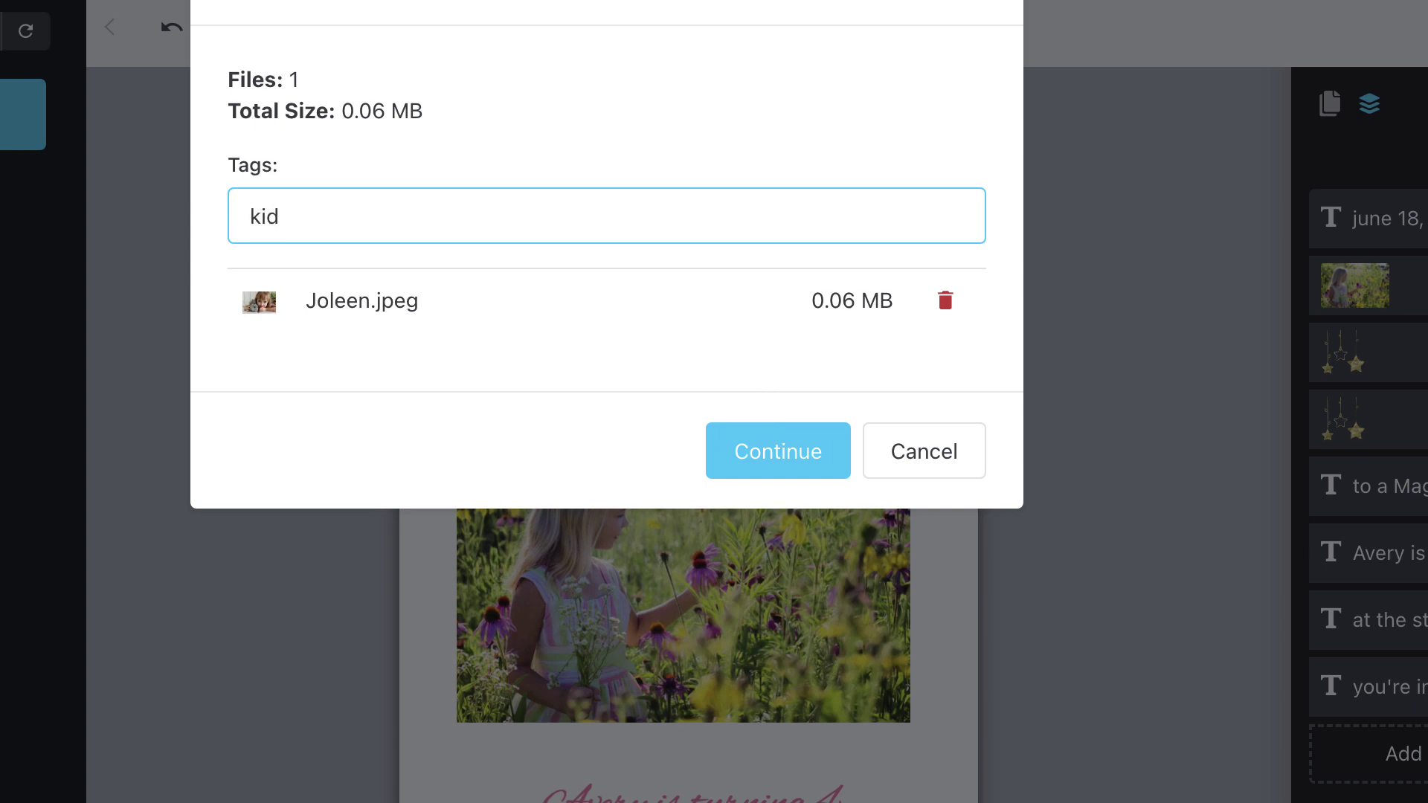
pyautogui.press('Return')
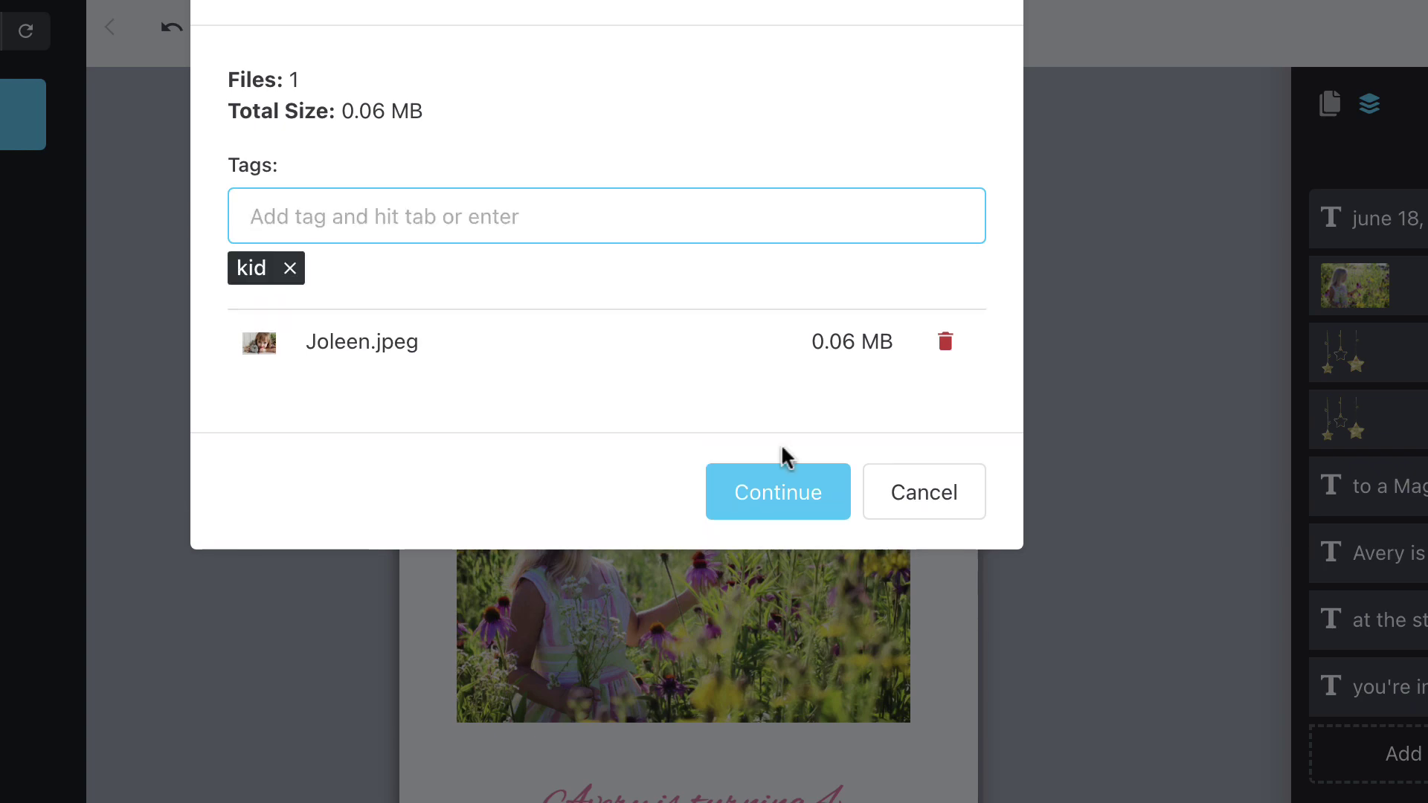
pyautogui.click(793, 492)
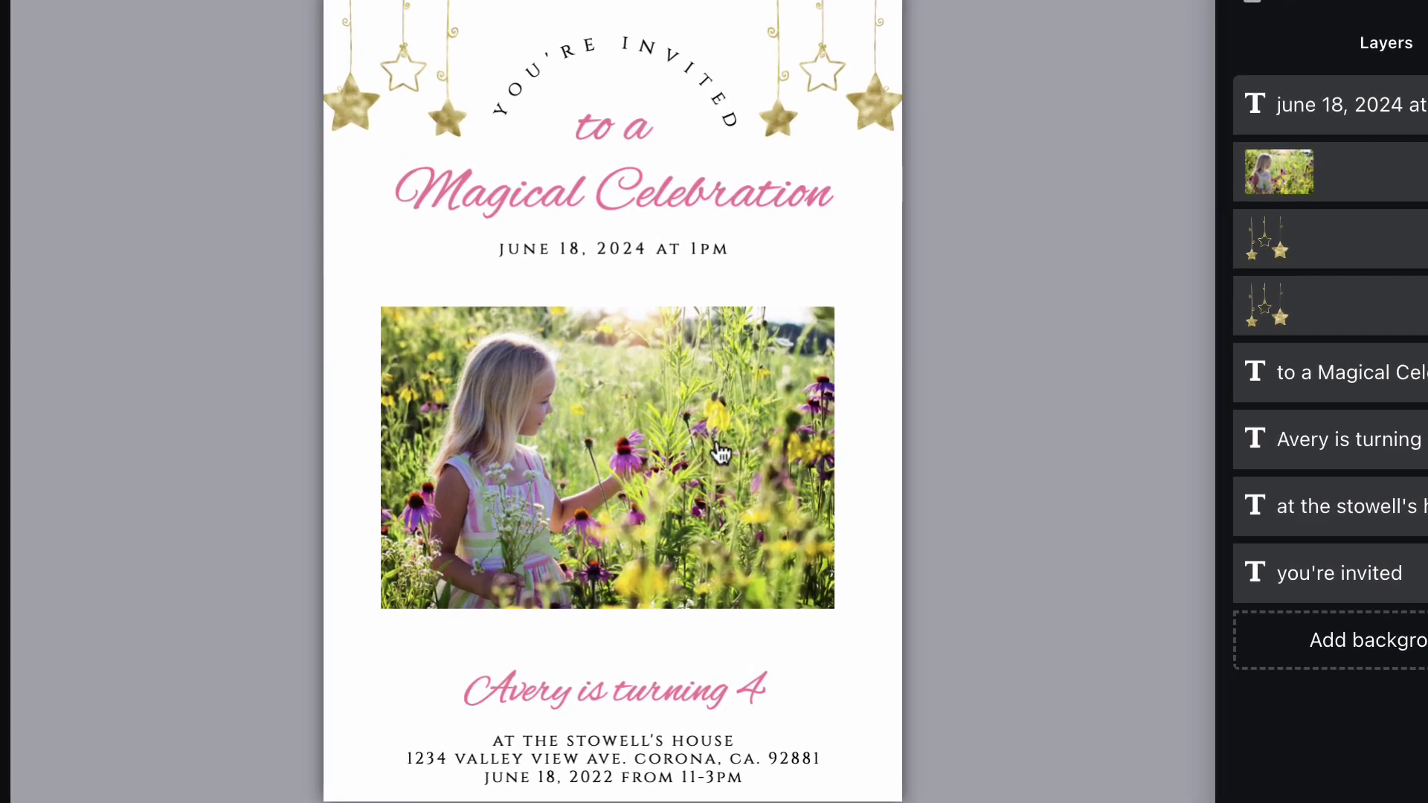
# Remove the sample flower-field photo of the girl from the card
pyautogui.click(770, 435)
pyautogui.moveTo(774, 446); pyautogui.dragTo(788, 444)
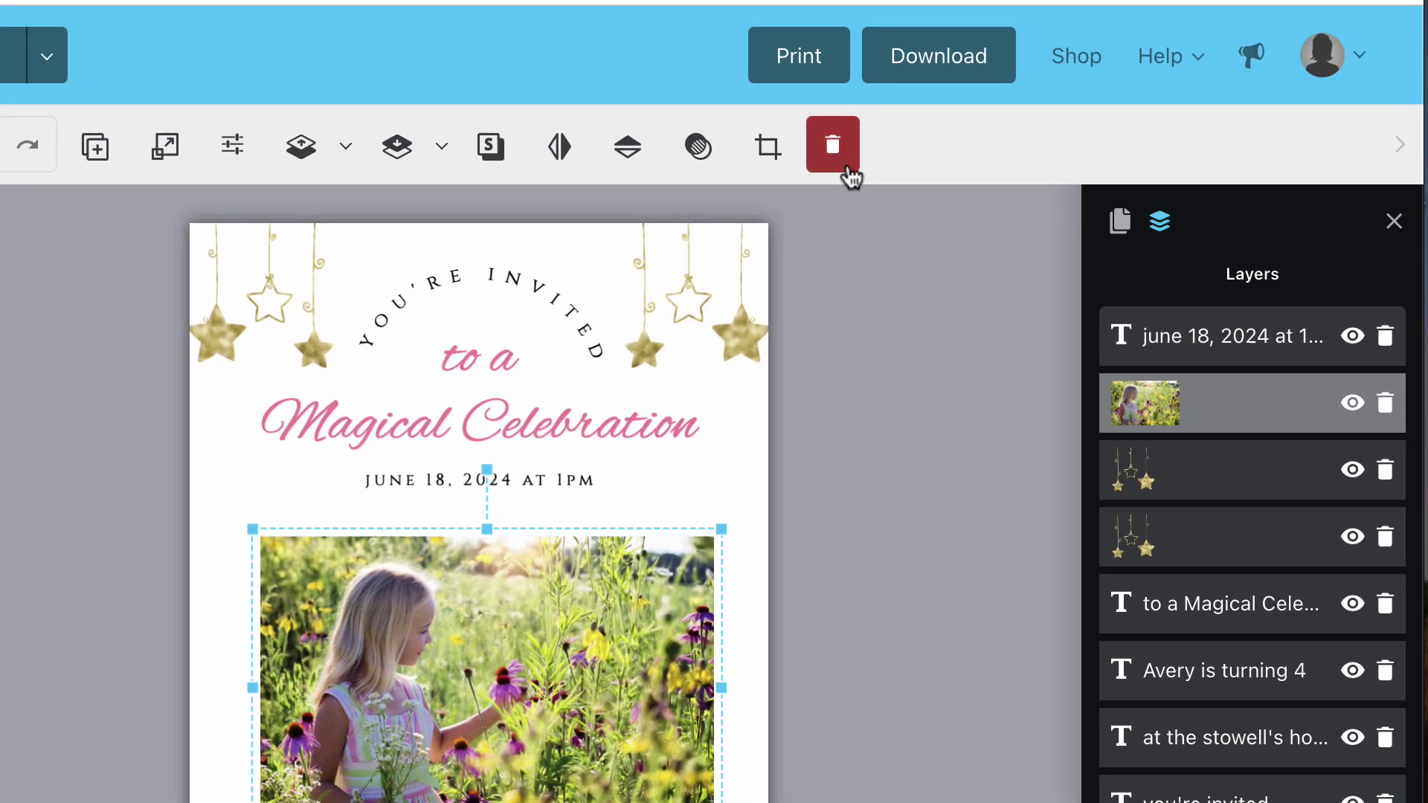
pyautogui.click(832, 146)
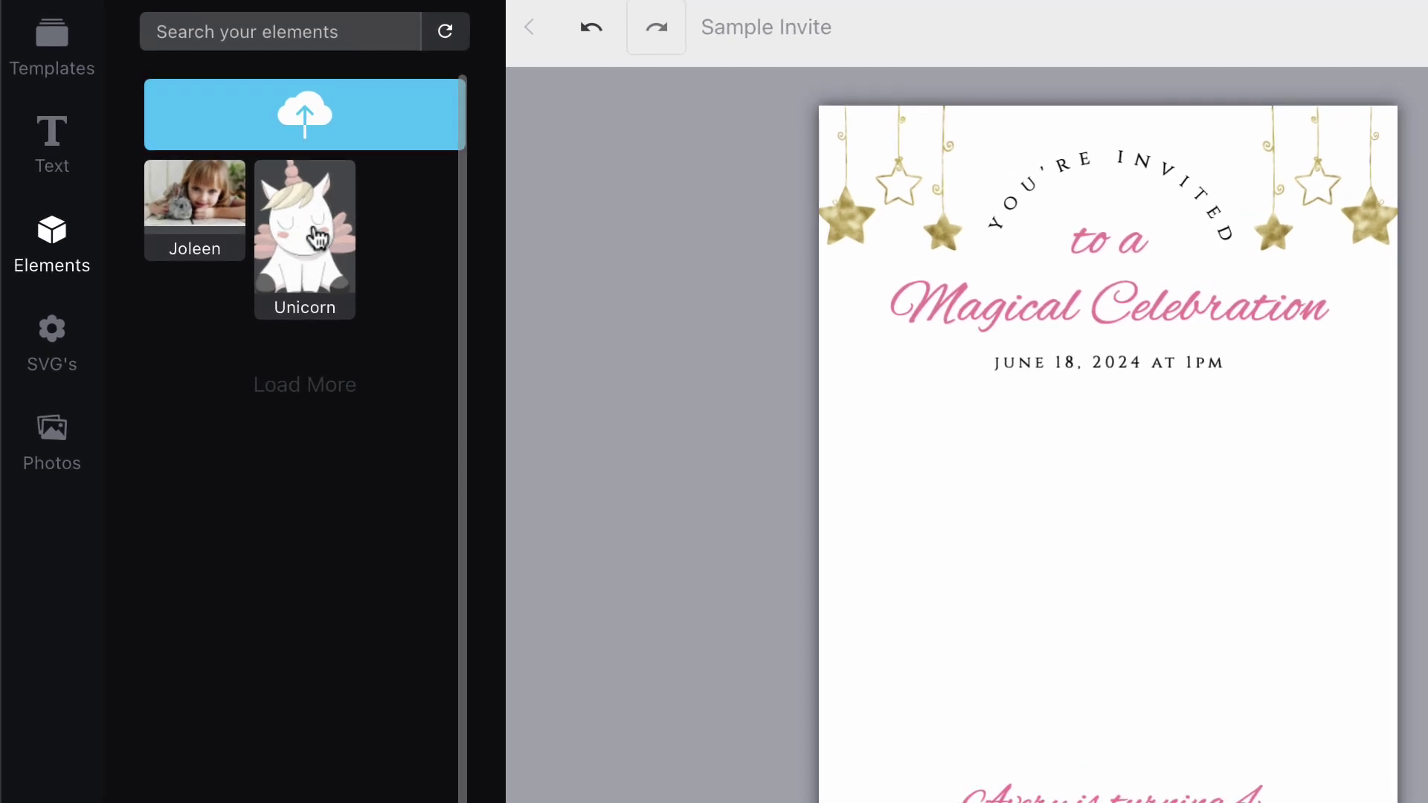
# Add the unicorn clipart at about 10% scale in the card's lower-right corner
pyautogui.click(316, 237)
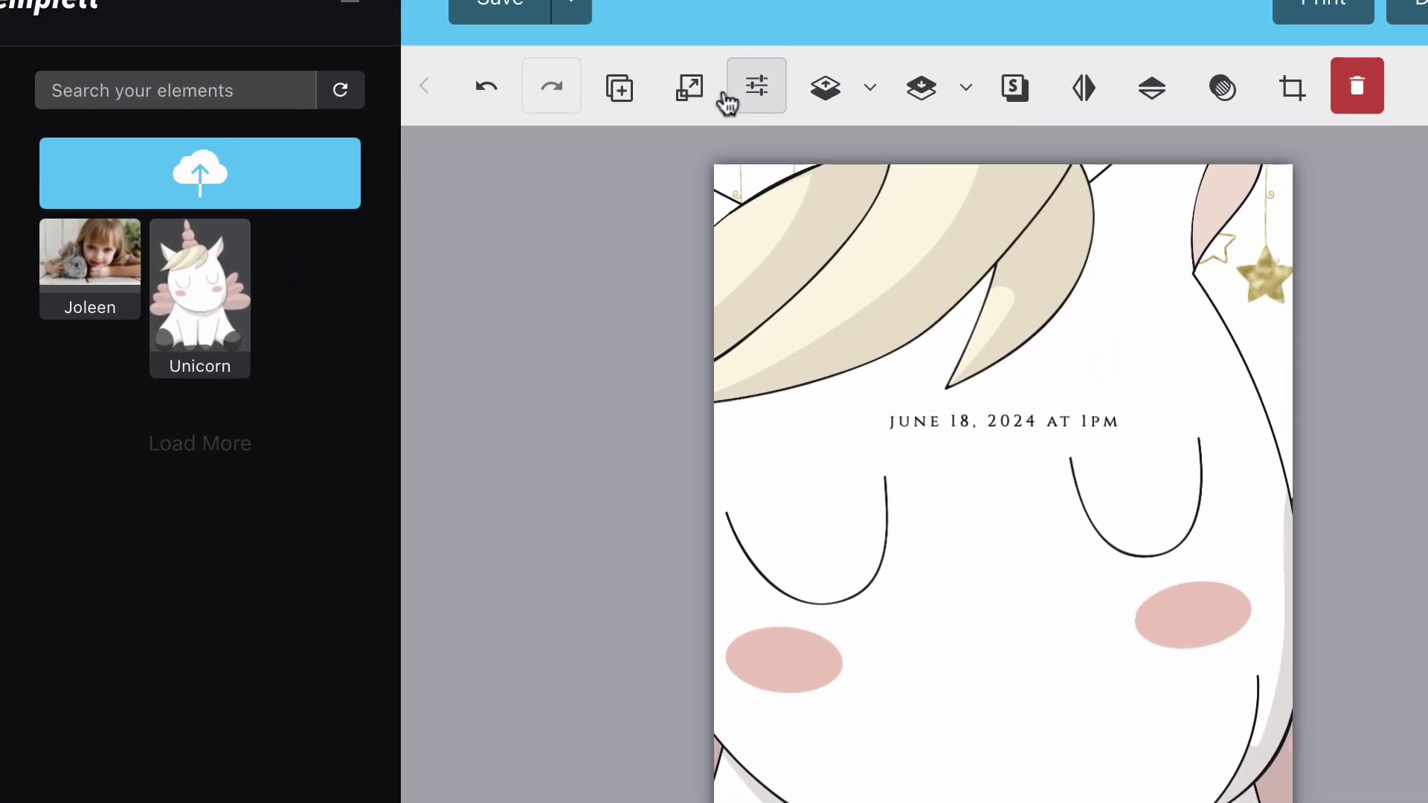
pyautogui.click(794, 28)
pyautogui.moveTo(654, 207); pyautogui.dragTo(617, 208)
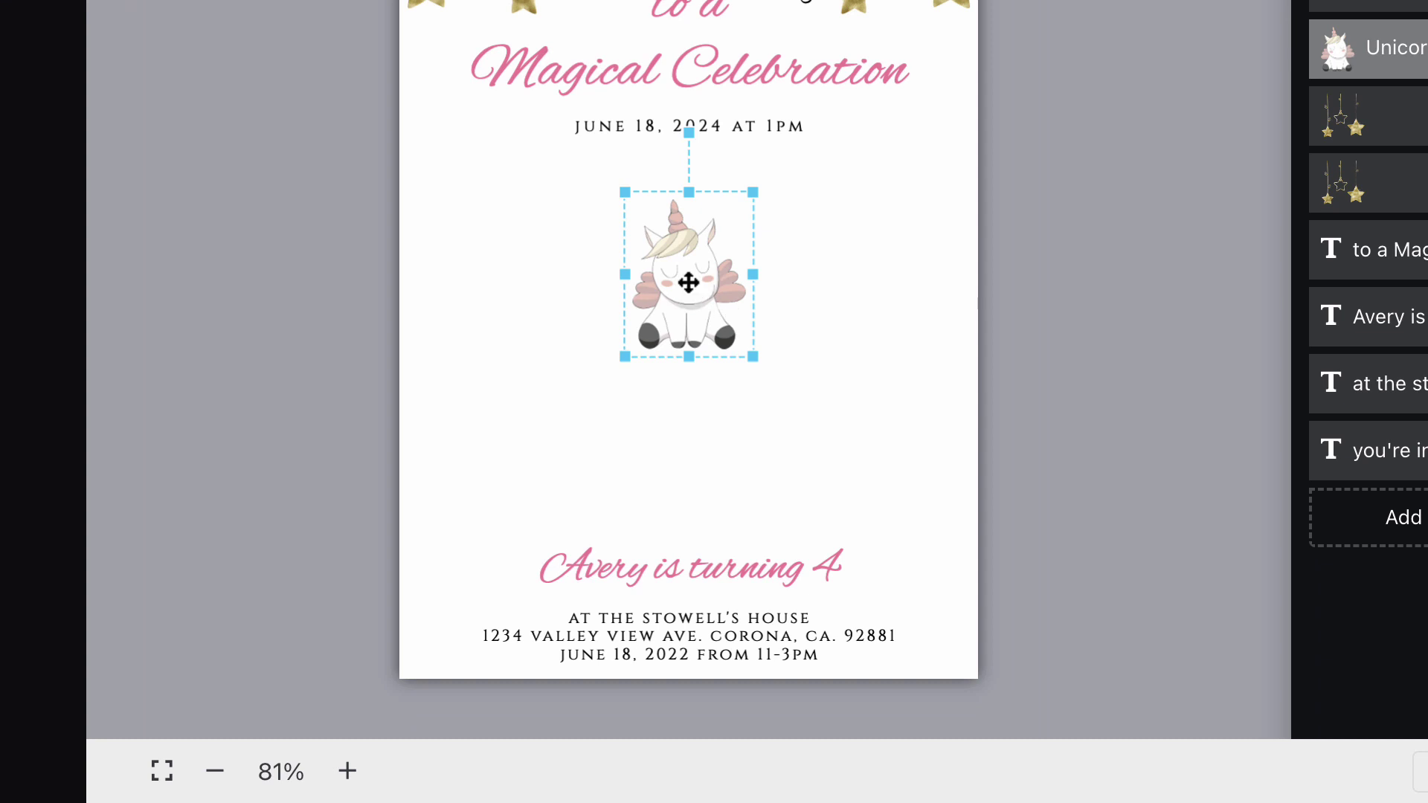
pyautogui.moveTo(685, 281); pyautogui.dragTo(922, 547)
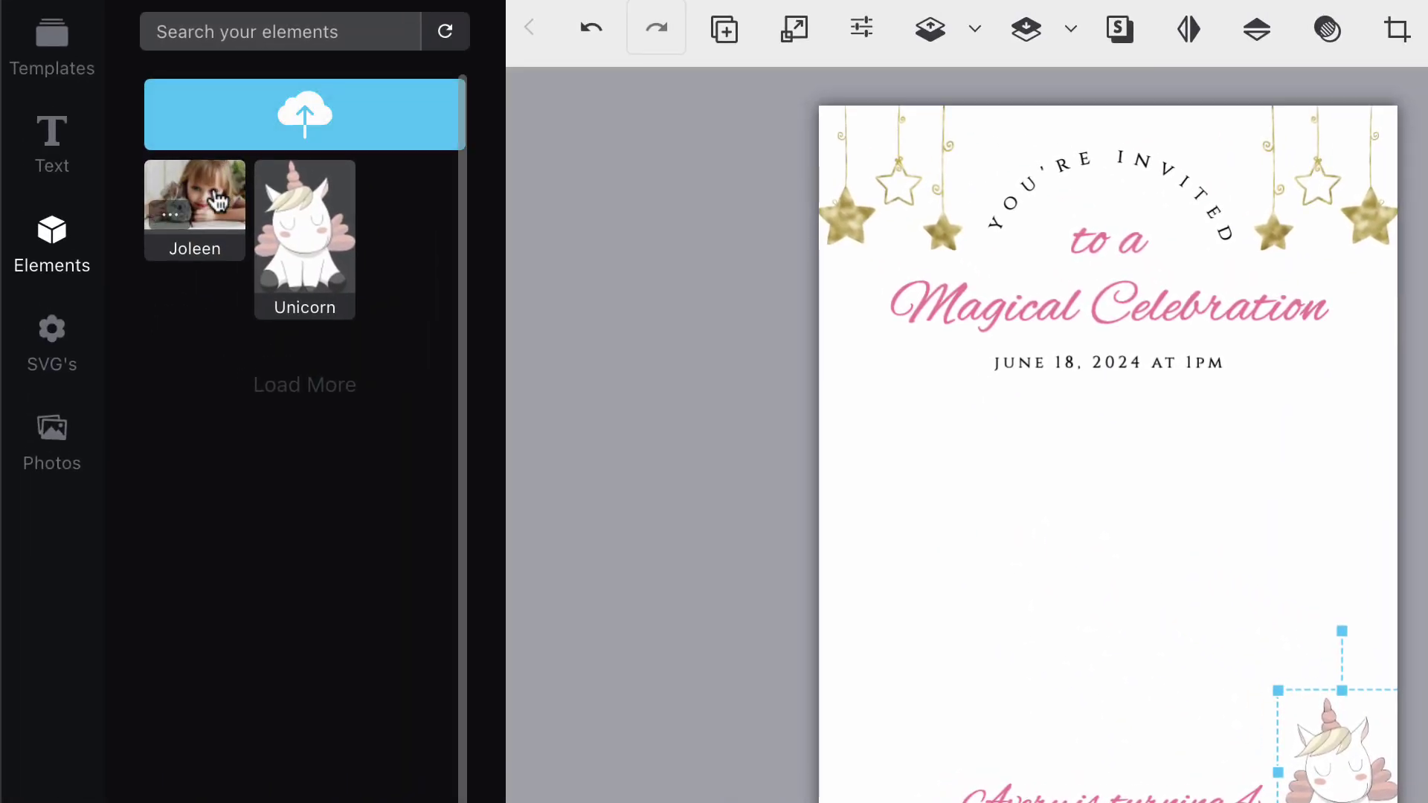
# Place the Joleen photo on the card, enlarged and roughly centred in the empty space
pyautogui.moveTo(194, 207); pyautogui.dragTo(1065, 554)
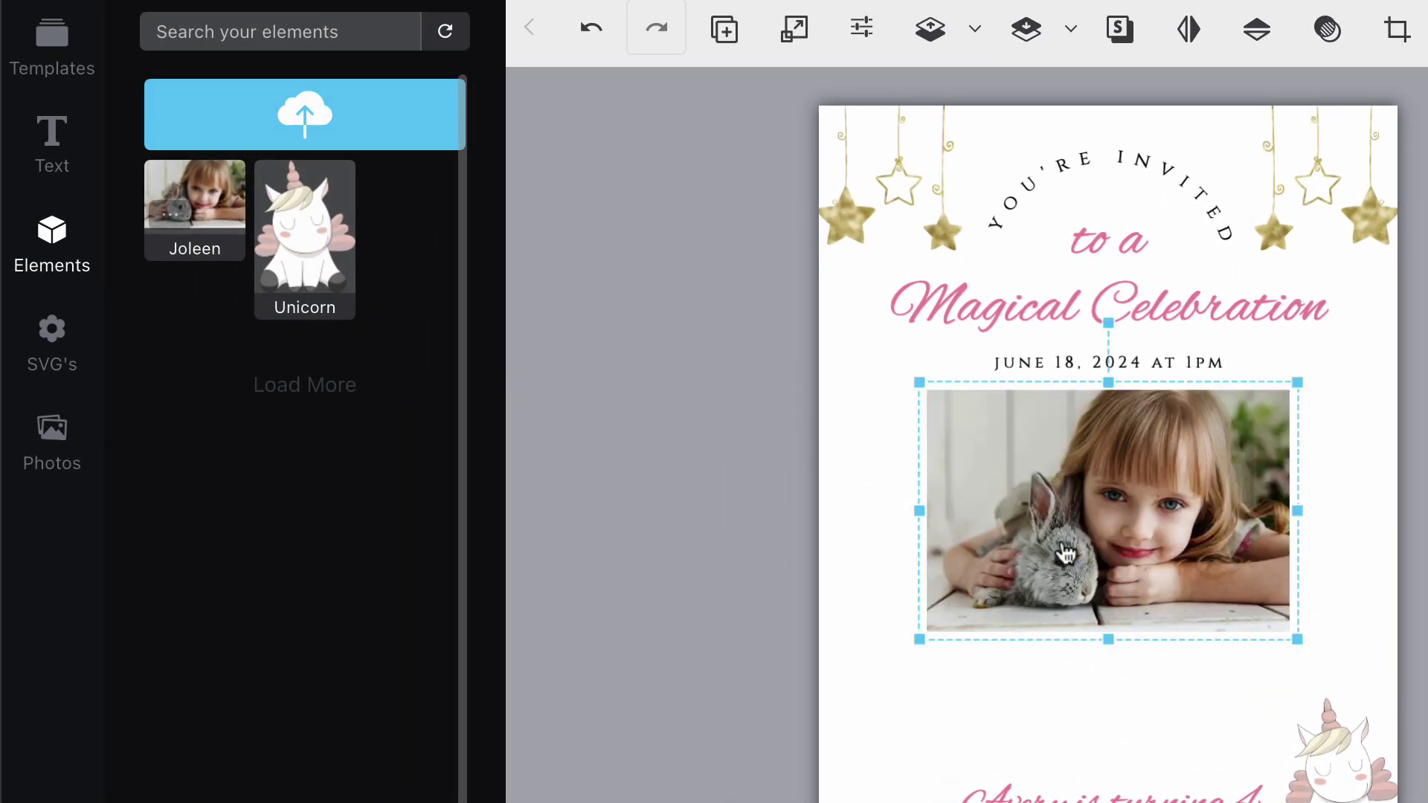
pyautogui.moveTo(1301, 642)
pyautogui.mouseDown()
pyautogui.moveTo(1306, 662)
pyautogui.moveTo(1377, 692)
pyautogui.mouseUp()
pyautogui.moveTo(815, 585); pyautogui.dragTo(769, 573)
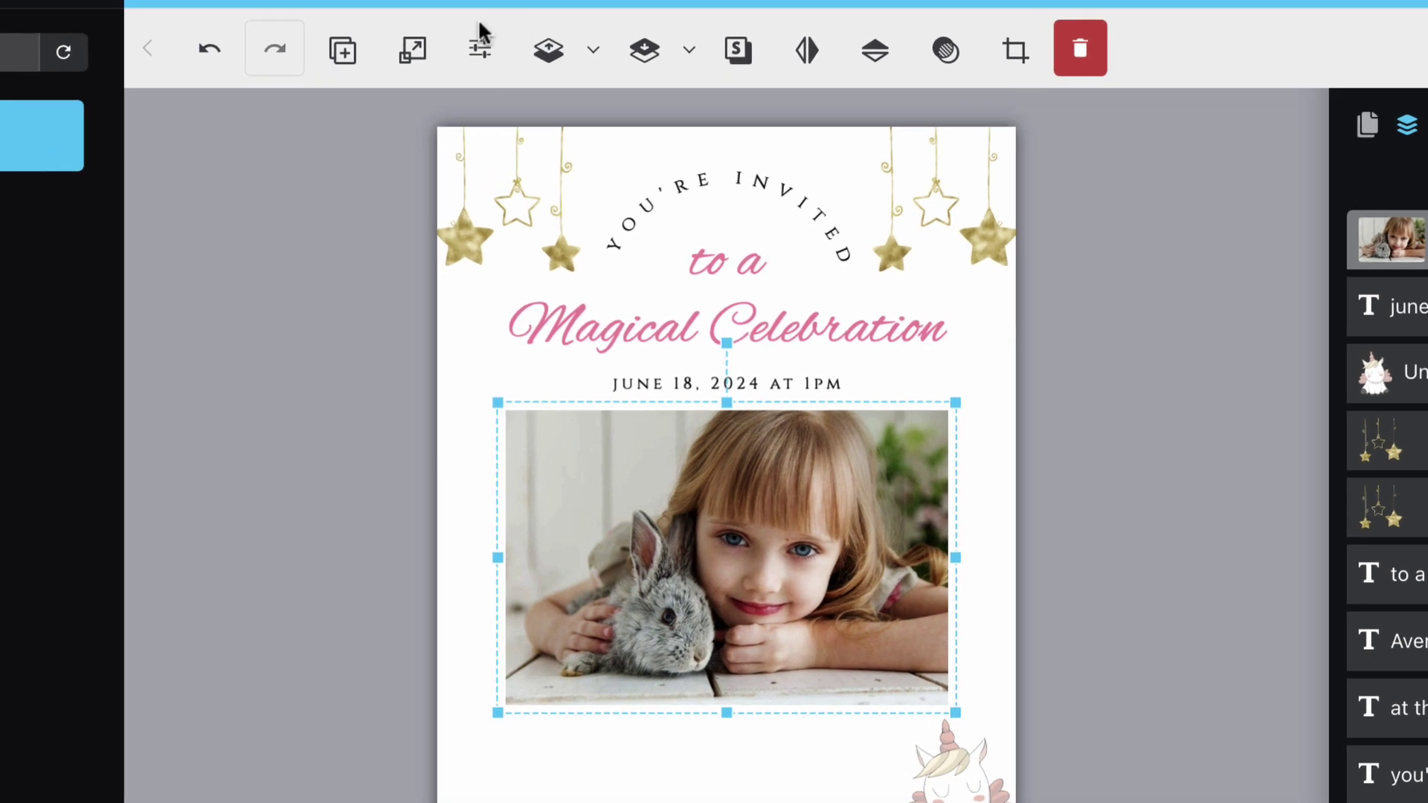
# Scale the photo to about 117% and position it directly below the date
pyautogui.click(442, 27)
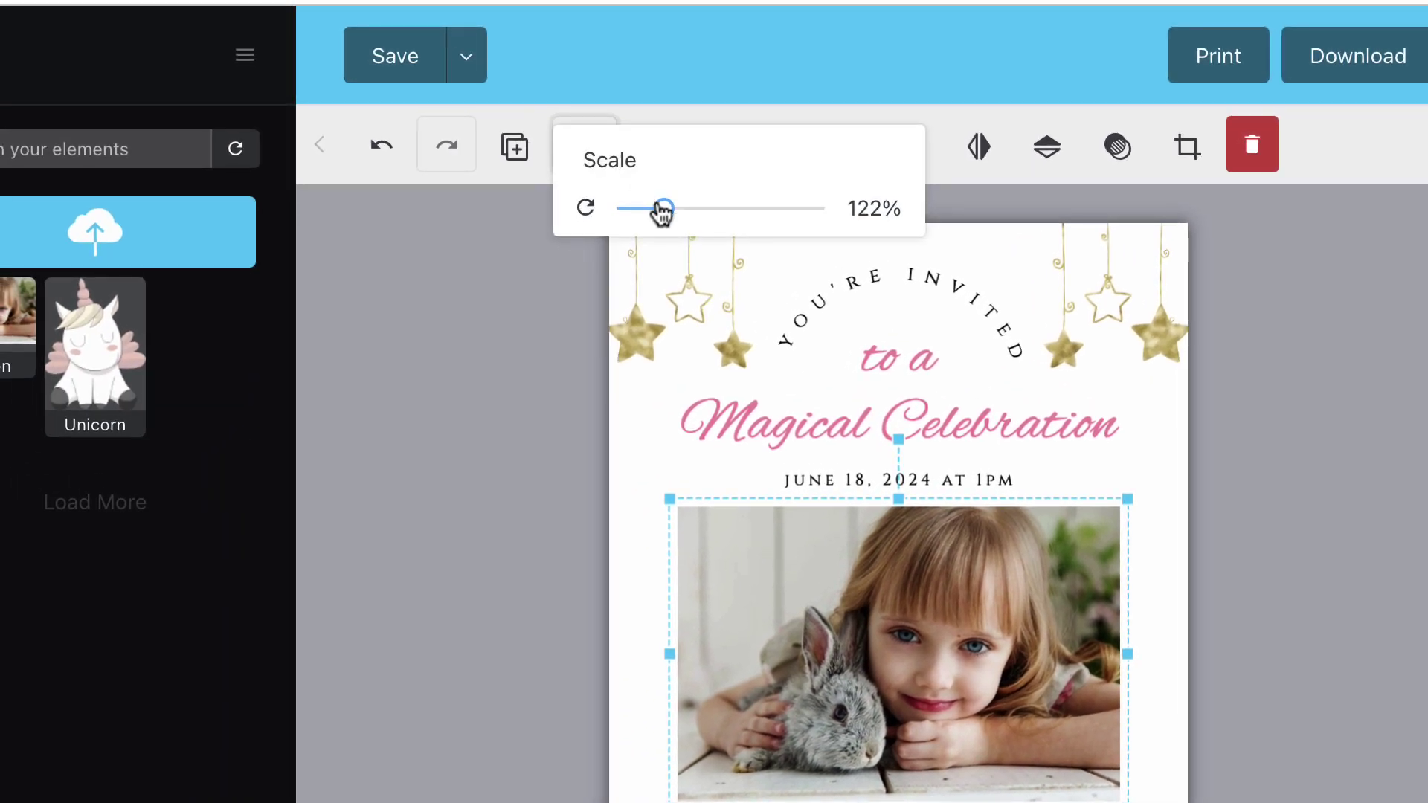
pyautogui.moveTo(672, 209)
pyautogui.mouseDown()
pyautogui.moveTo(641, 217)
pyautogui.moveTo(662, 227)
pyautogui.moveTo(608, 196)
pyautogui.mouseUp()
pyautogui.moveTo(636, 521)
pyautogui.mouseDown()
pyautogui.moveTo(574, 504)
pyautogui.moveTo(636, 509)
pyautogui.mouseUp()
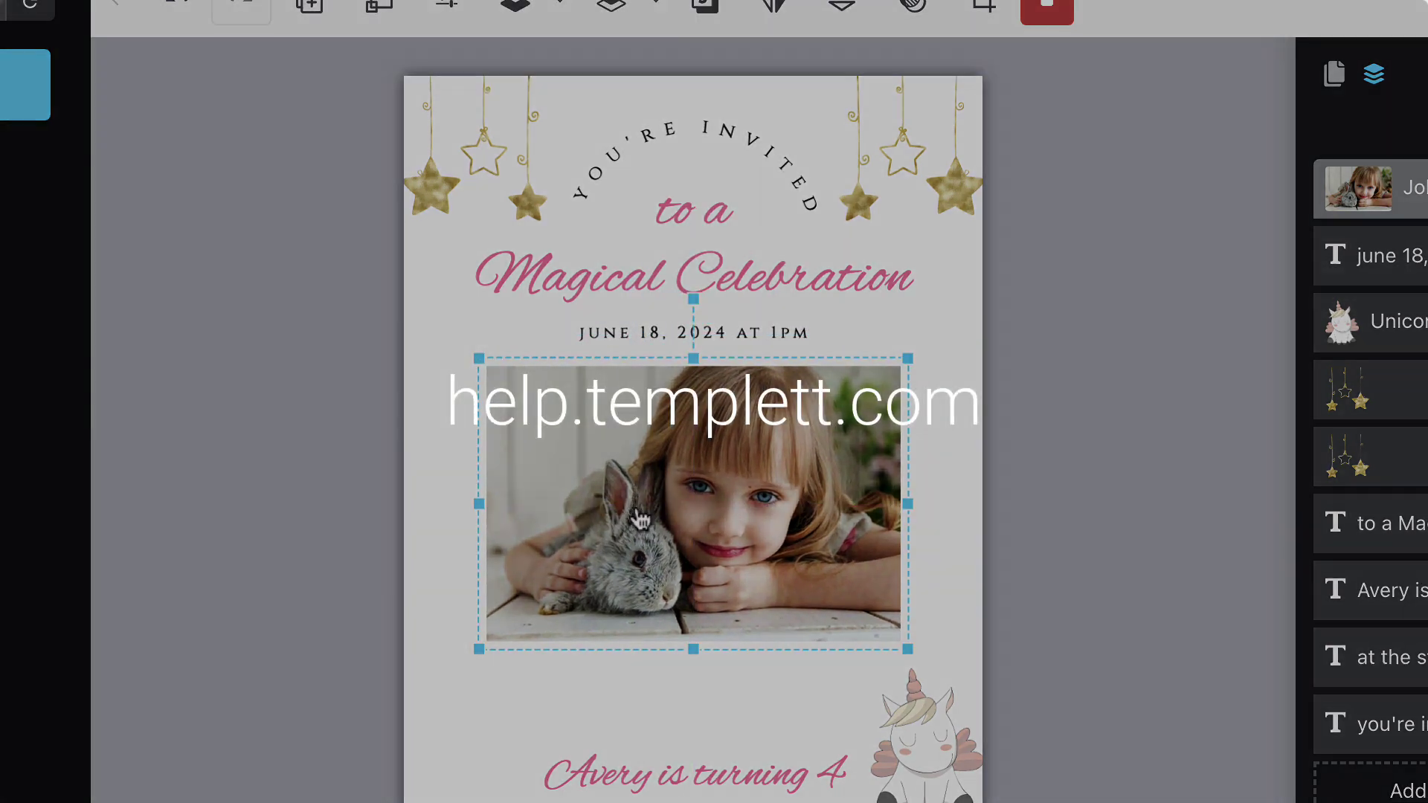